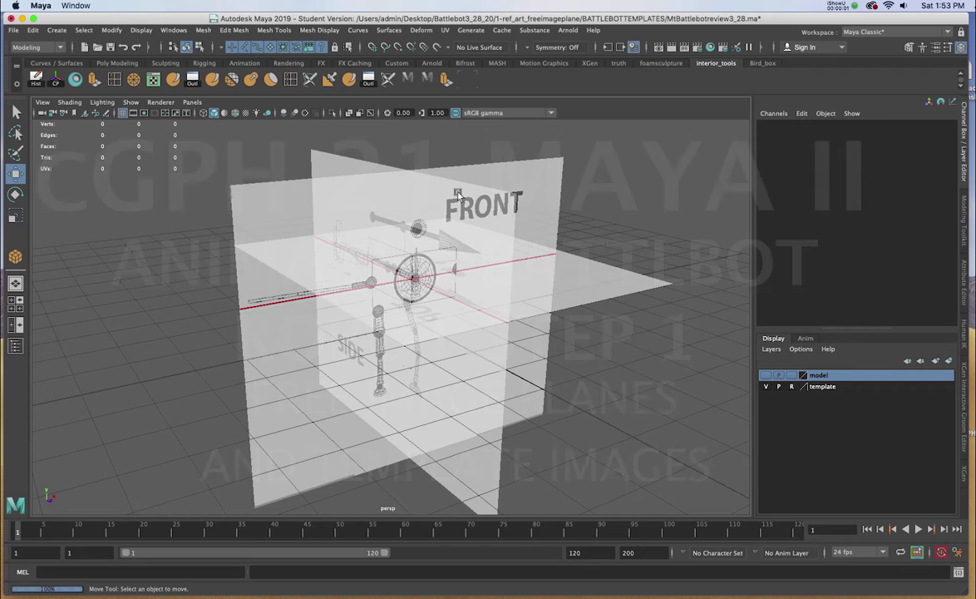
Step: Hide the template layer and create a free image plane at the origin
scroll(470, 223, down, 2)
alt+drag(472, 223, 346, 208)
scroll(346, 208, up, 3)
alt+drag(264, 216, 391, 259)
alt+right_drag(391, 260, 373, 231)
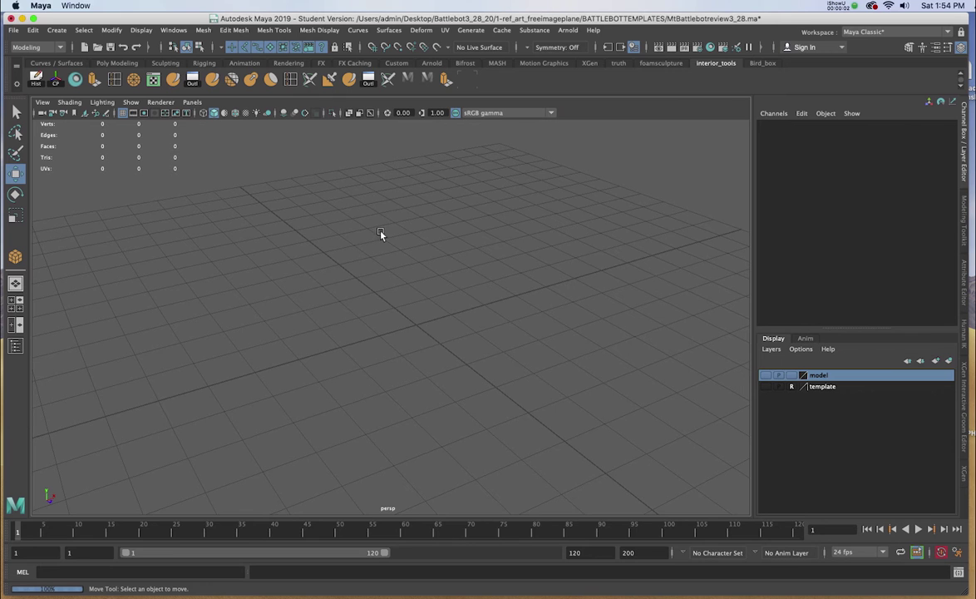
key(space)
click(285, 190)
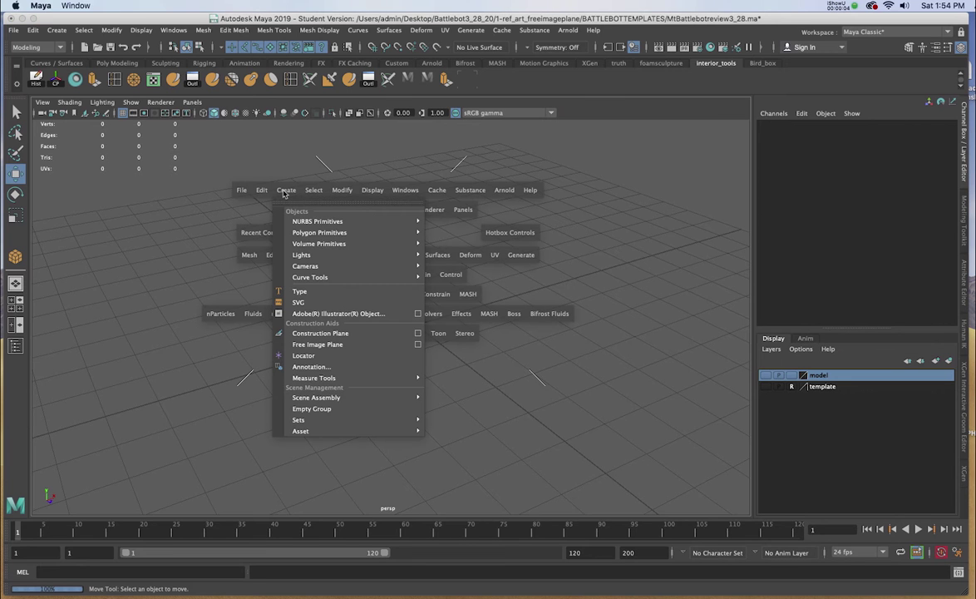
click(316, 344)
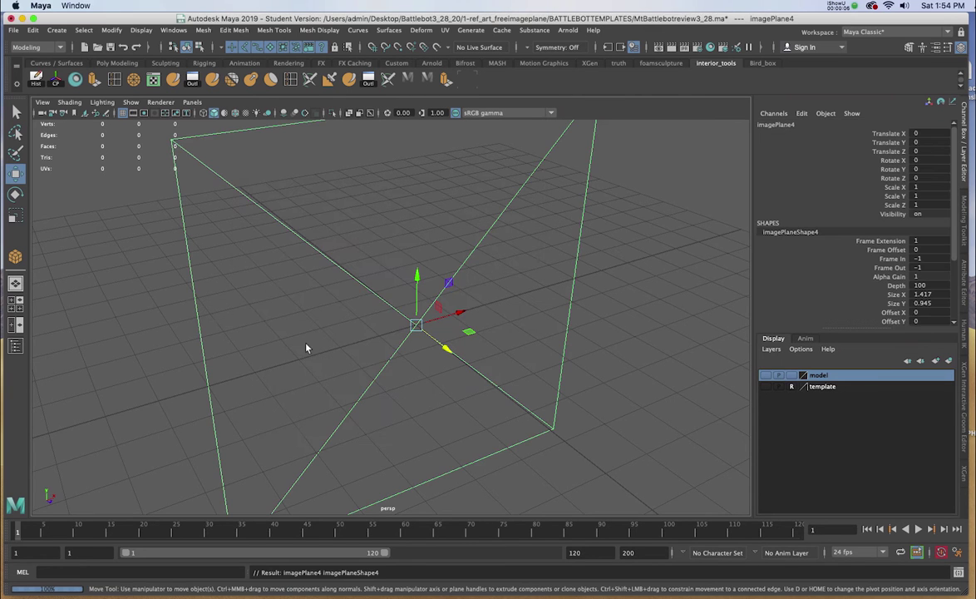
Step: Load Critter-front.jpg as the image of the new free image plane
alt+drag(409, 340, 324, 340)
alt+right_drag(324, 340, 304, 302)
alt+drag(372, 305, 347, 305)
alt+right_drag(346, 305, 330, 324)
alt+drag(334, 305, 349, 303)
alt+right_drag(350, 305, 316, 262)
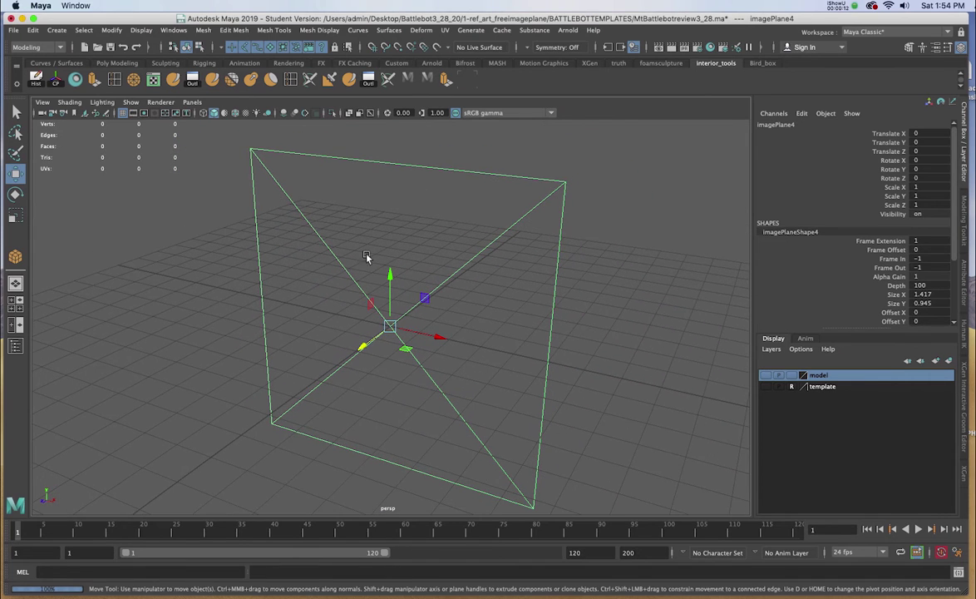
alt+drag(317, 262, 327, 261)
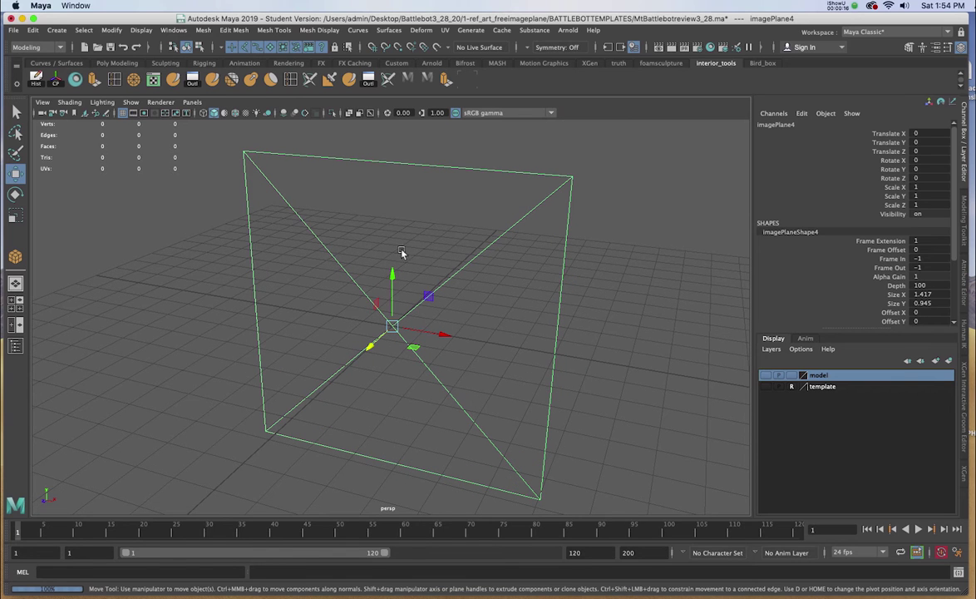
key(ctrl+a)
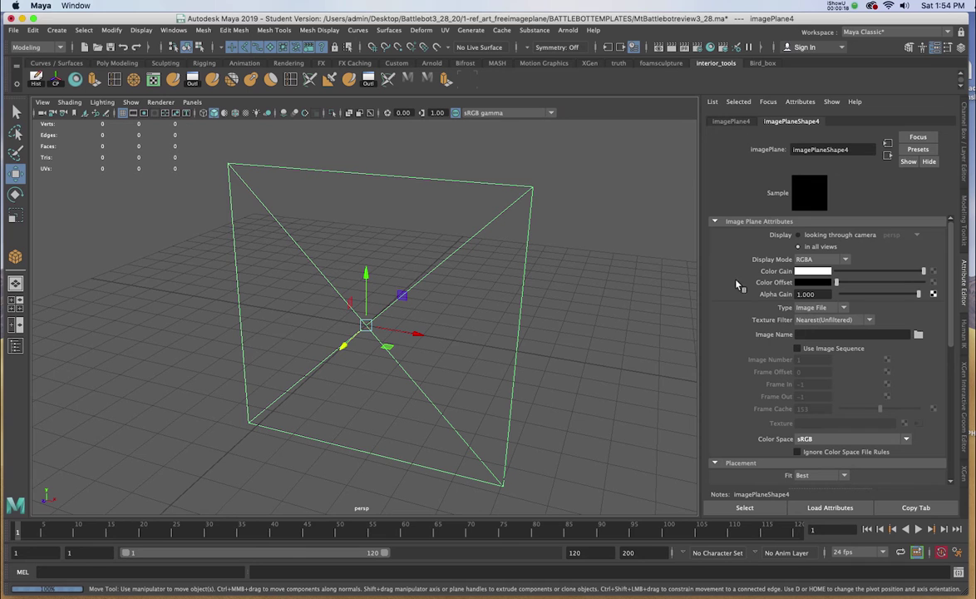
click(918, 335)
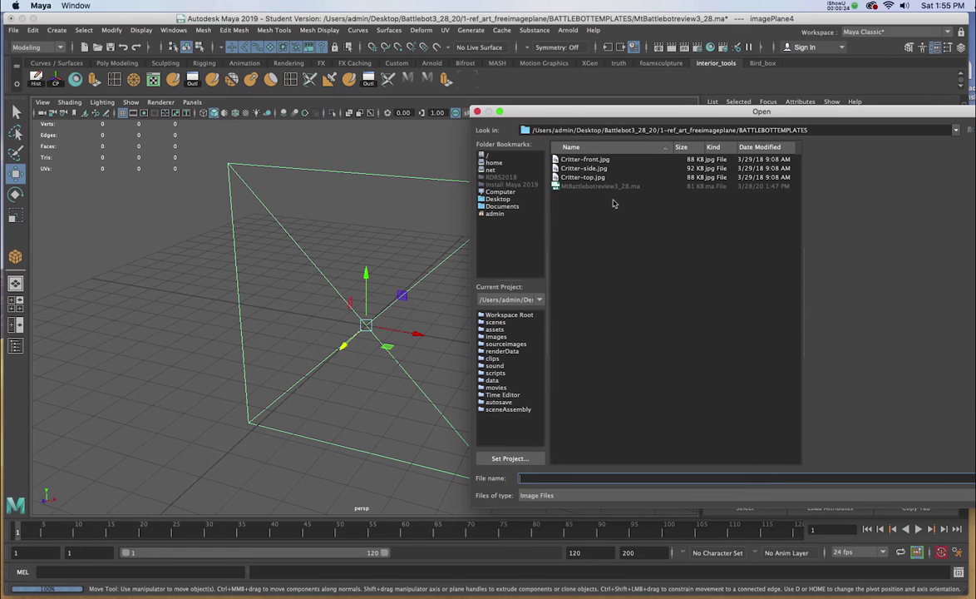
click(600, 159)
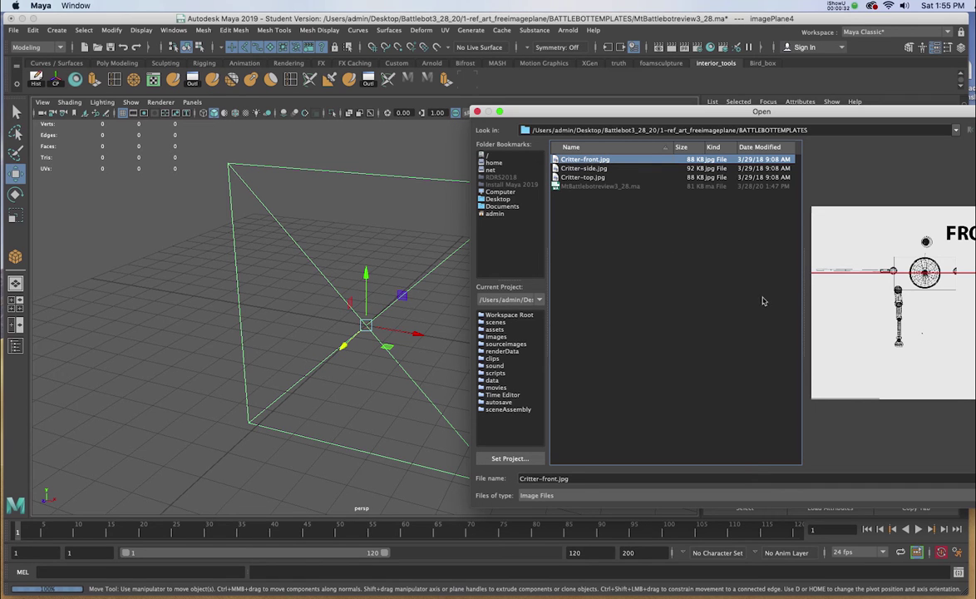
key(Return)
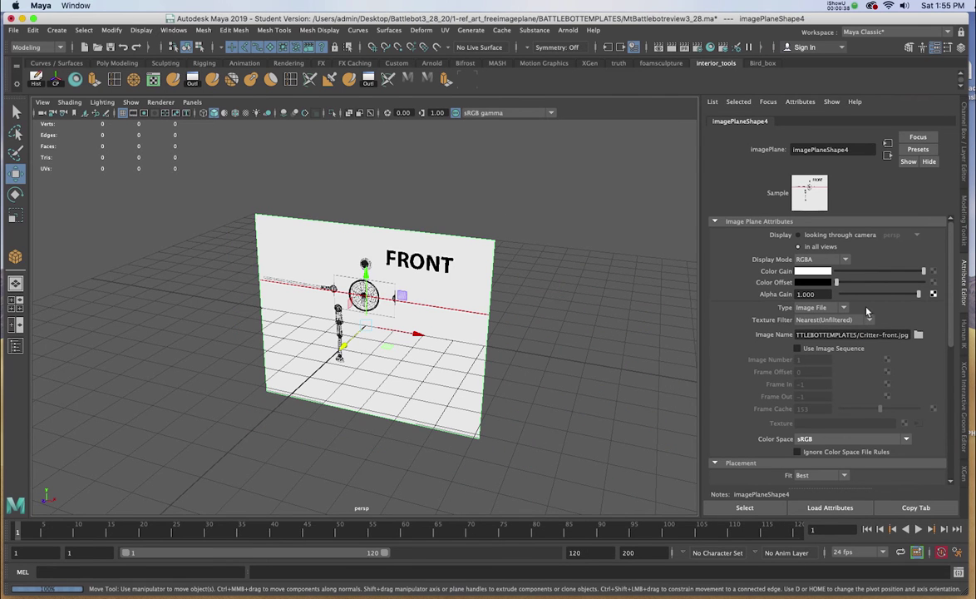
Step: Set the front image plane's Alpha Gain to 0.5 to make it semi-transparent
click(817, 295)
key(BackSpace)
key(Return)
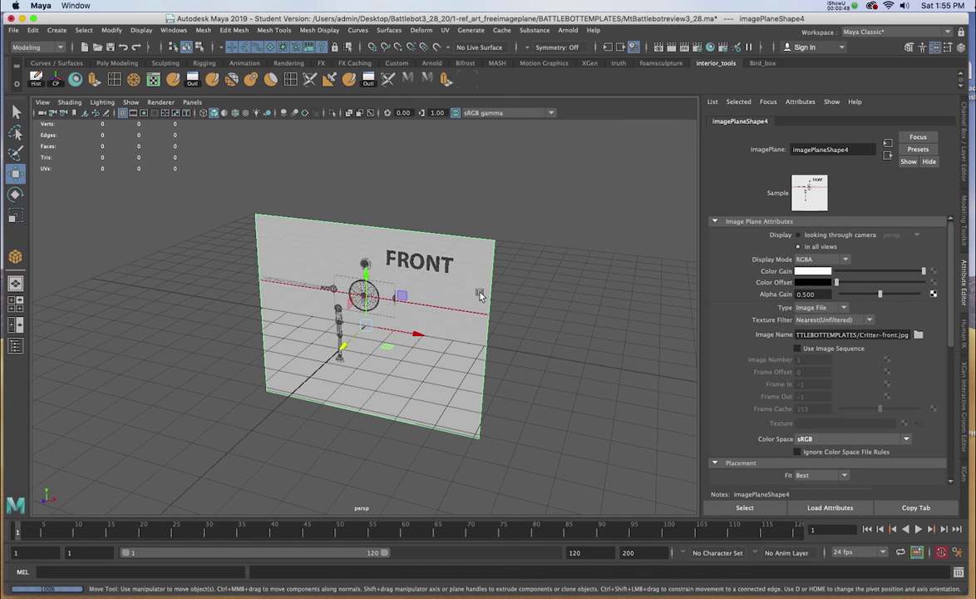
Step: Duplicate the front image plane and set the copy's Rotate Y to -90
alt+drag(538, 275, 508, 336)
alt+right_drag(509, 336, 486, 309)
alt+drag(485, 308, 492, 309)
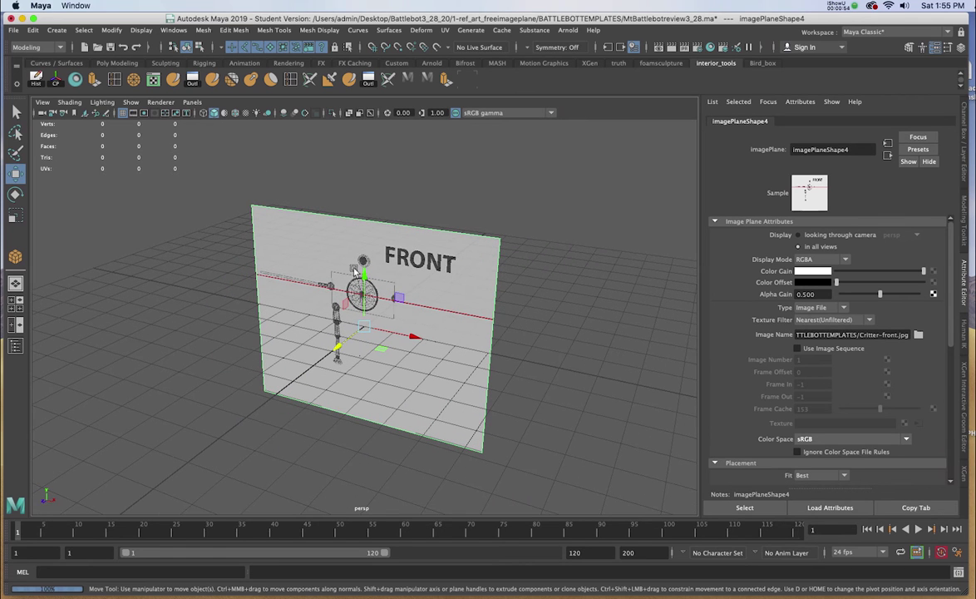
alt+drag(423, 274, 438, 315)
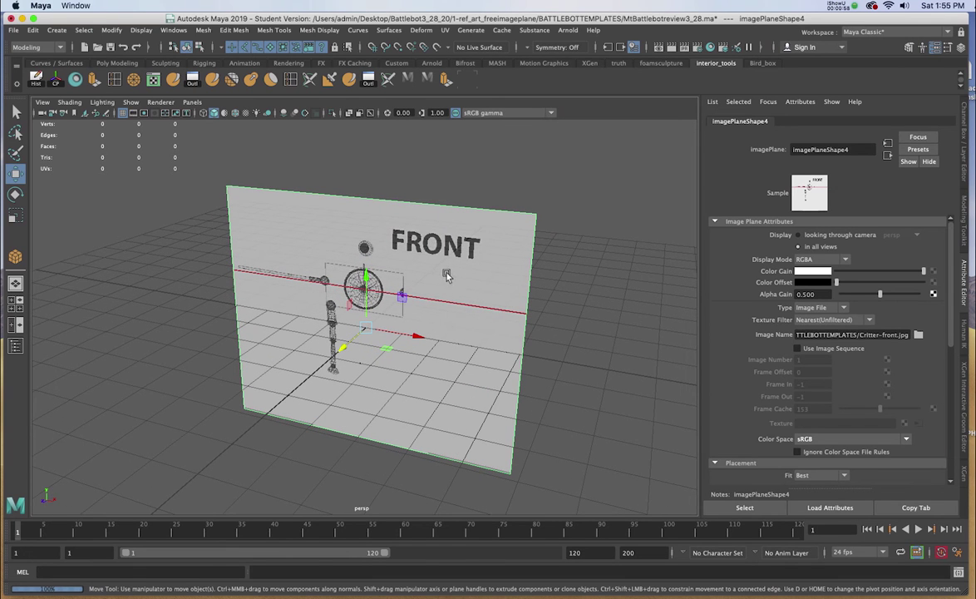
key(super+d)
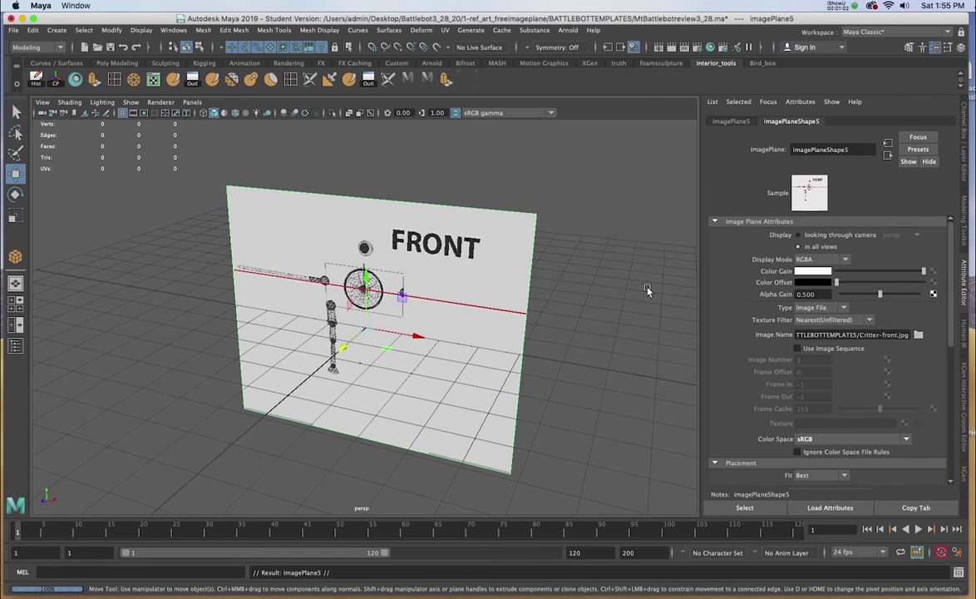
key(e)
drag(391, 346, 339, 351)
key(ctrl+a)
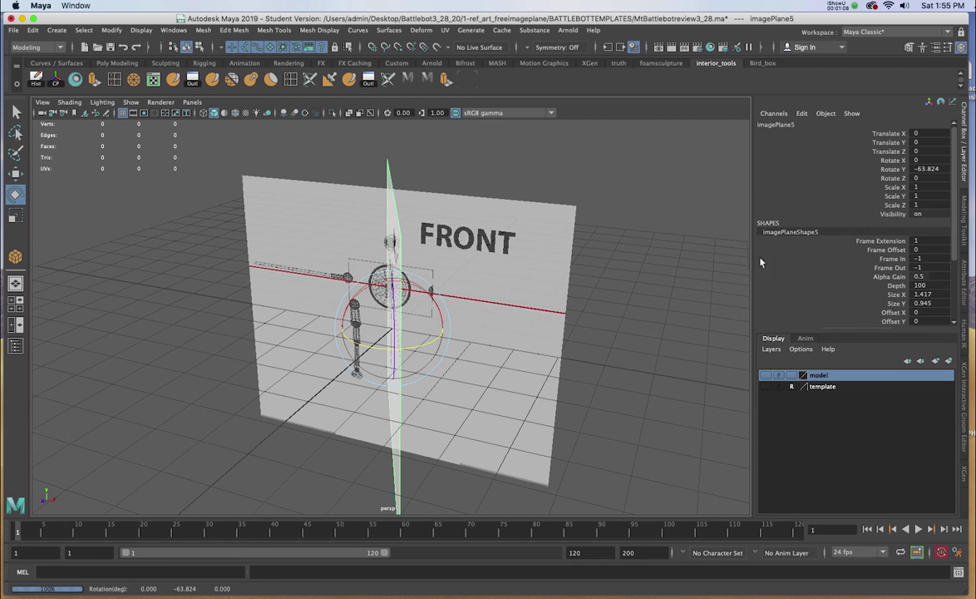
double_click(937, 168)
text(-90)
key(Return)
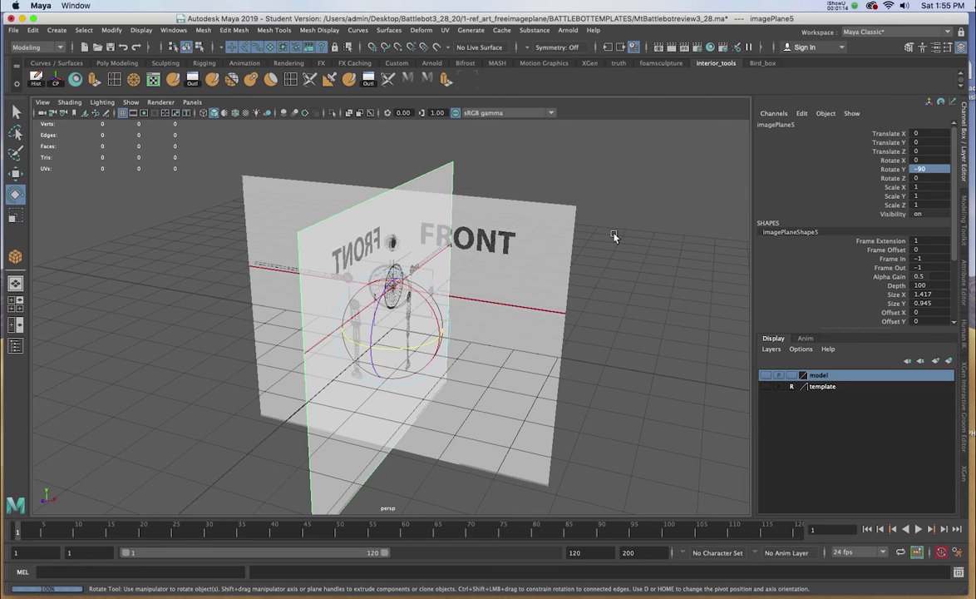
Step: Replace the rotated copy's image with Critter-side.jpg
alt+drag(708, 202, 663, 207)
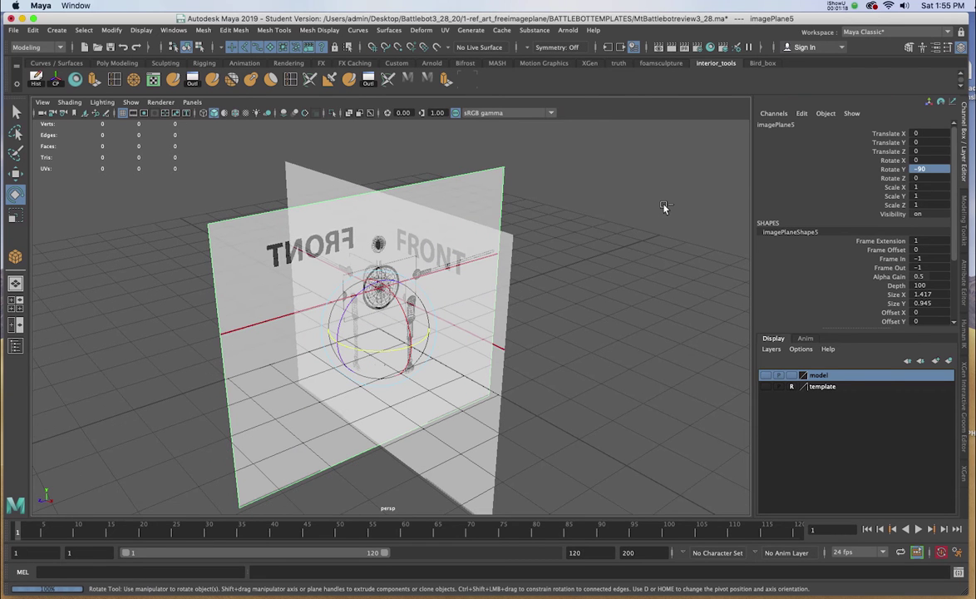
key(ctrl+a)
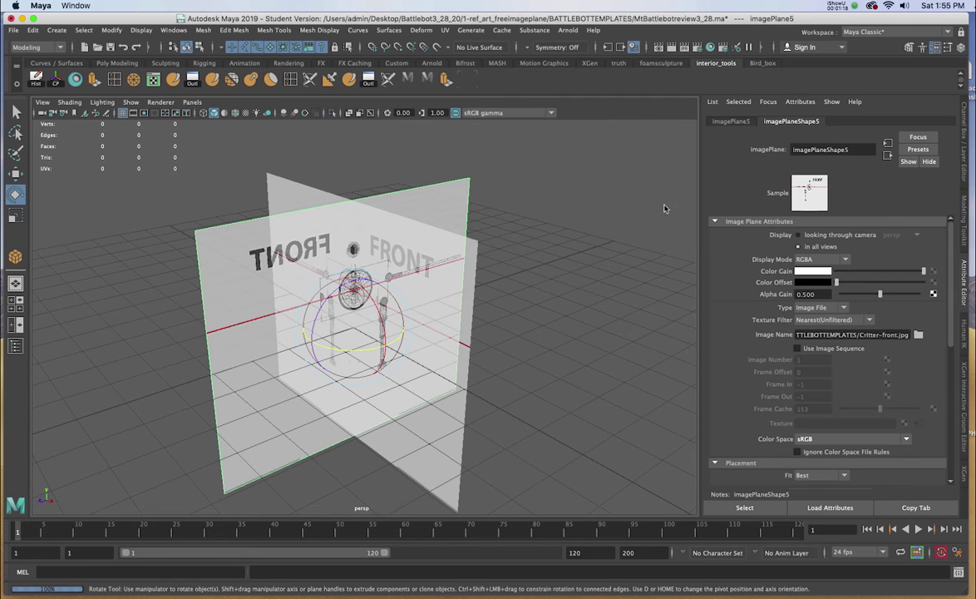
click(918, 335)
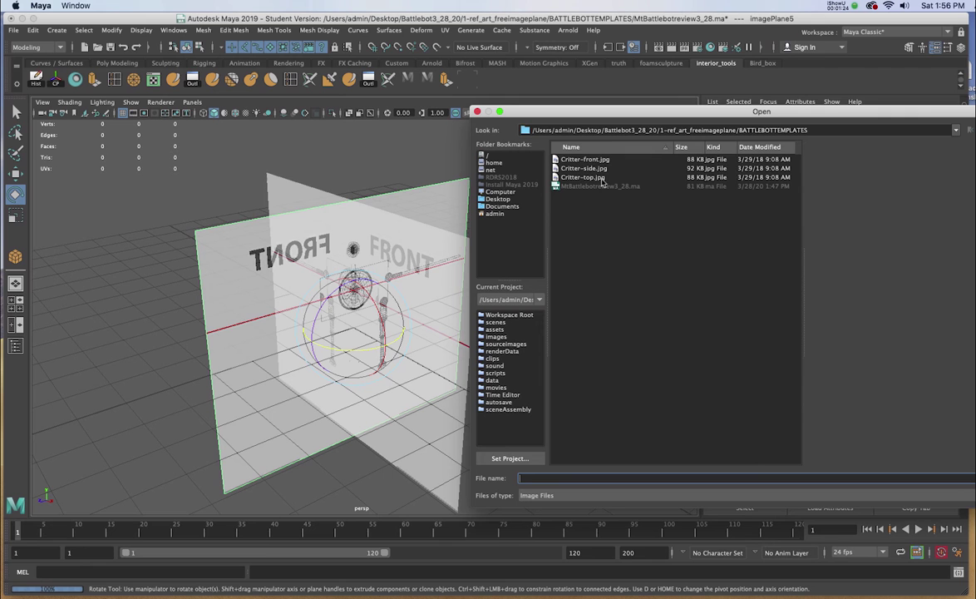
click(601, 169)
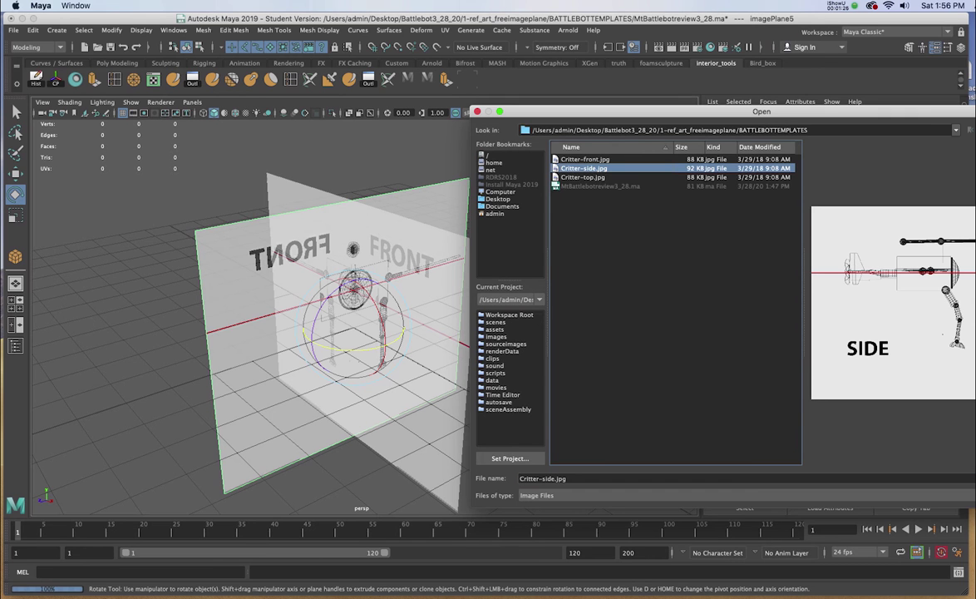
key(Return)
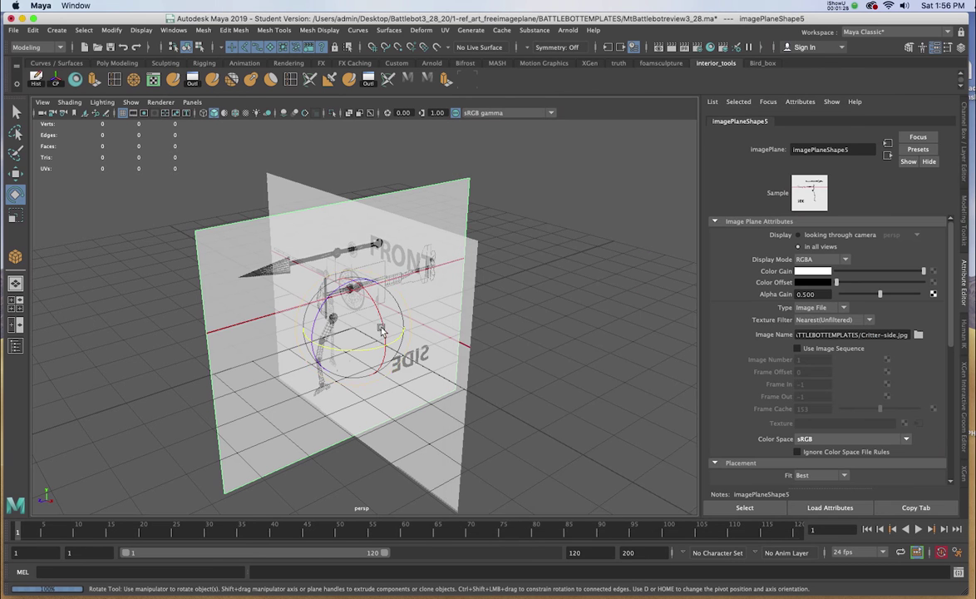
Step: Duplicate the side image plane and lay the copy flat by setting its Rotate X to -90
alt+drag(366, 325, 424, 290)
alt+drag(357, 295, 420, 307)
scroll(421, 308, down, 5)
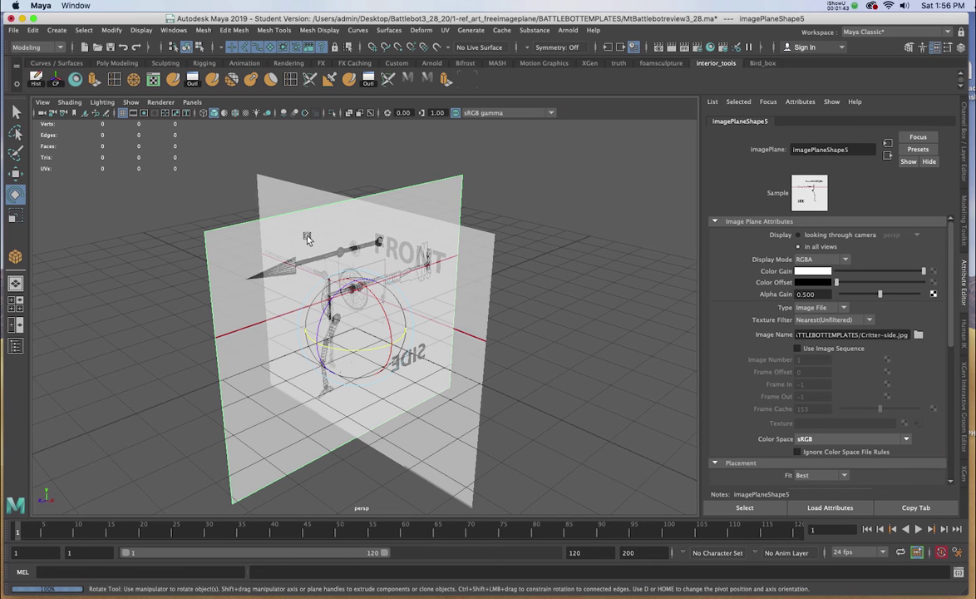
click(283, 221)
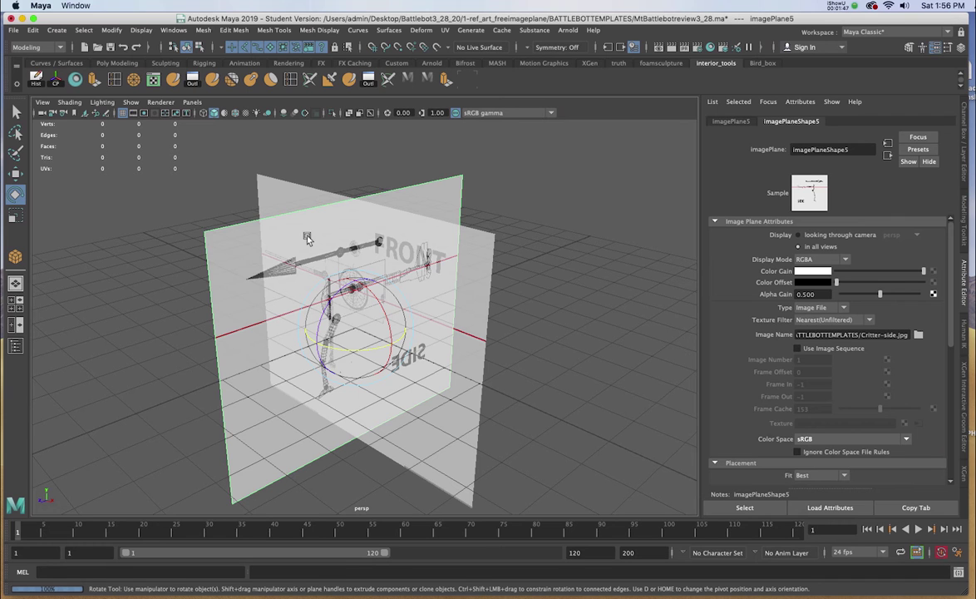
key(ctrl+d)
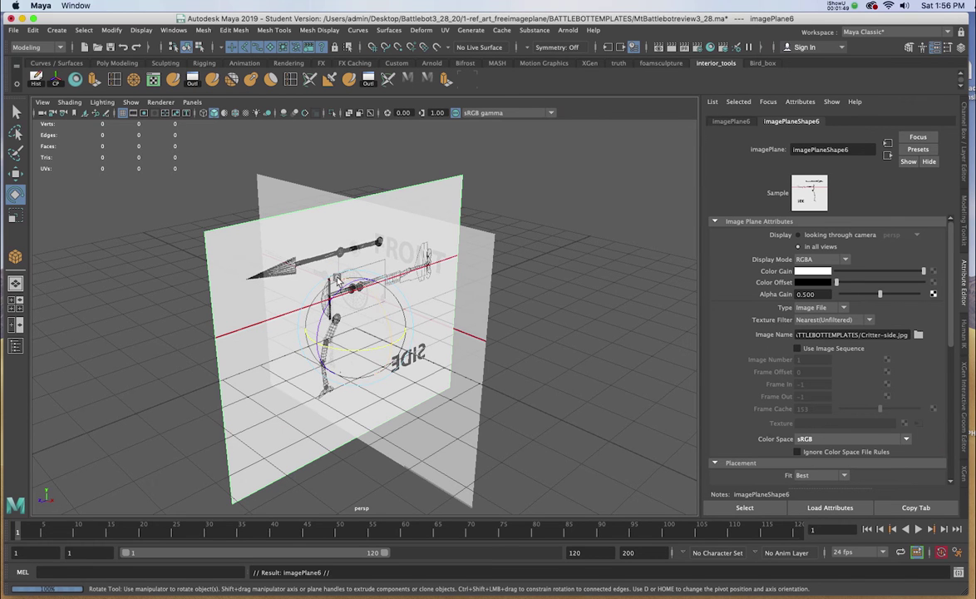
drag(371, 290, 382, 347)
key(ctrl+a)
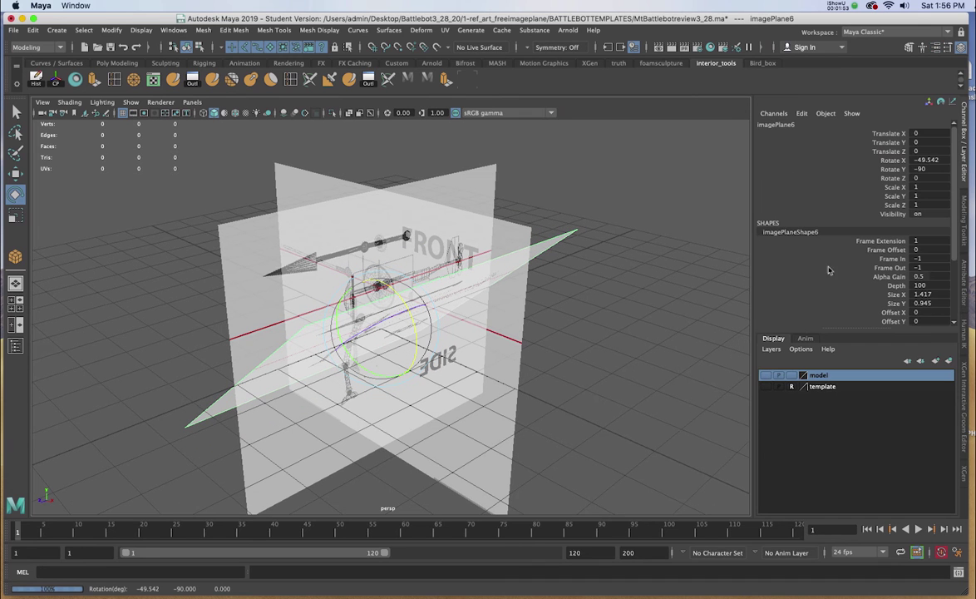
double_click(940, 160)
text(-90)
key(Return)
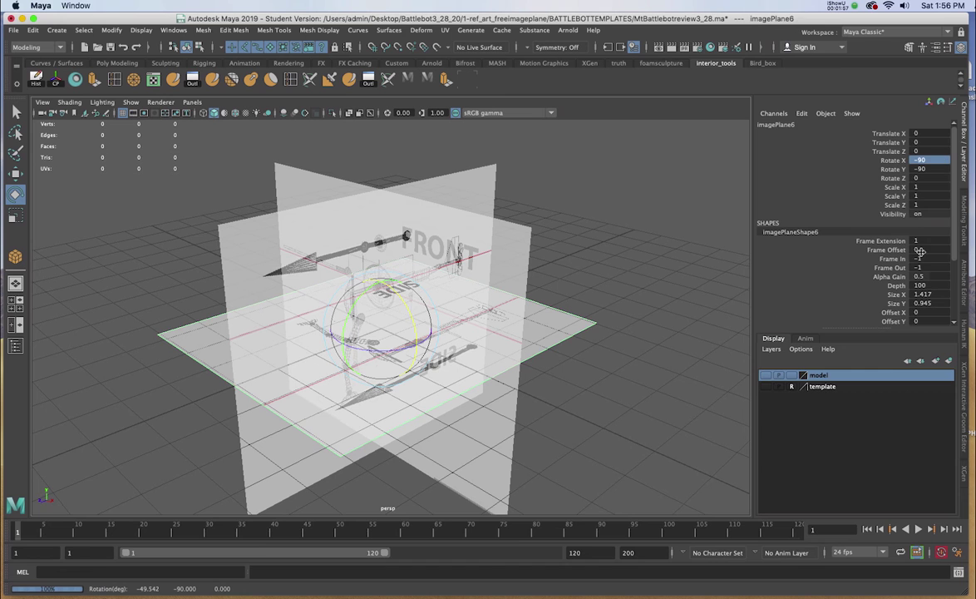
Step: Replace the horizontal plane's image with Critter-top.jpg
key(ctrl+a)
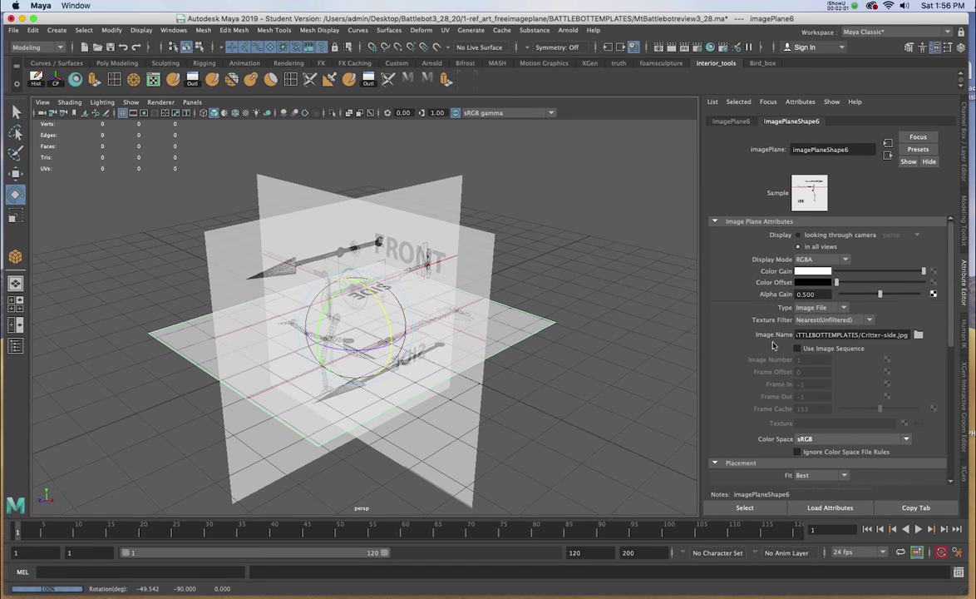
click(918, 334)
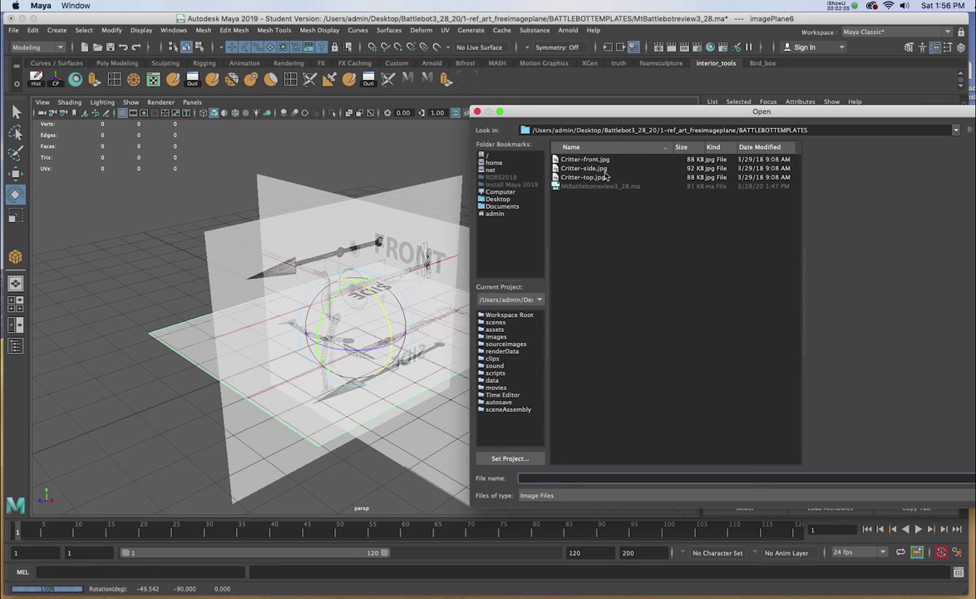
click(601, 178)
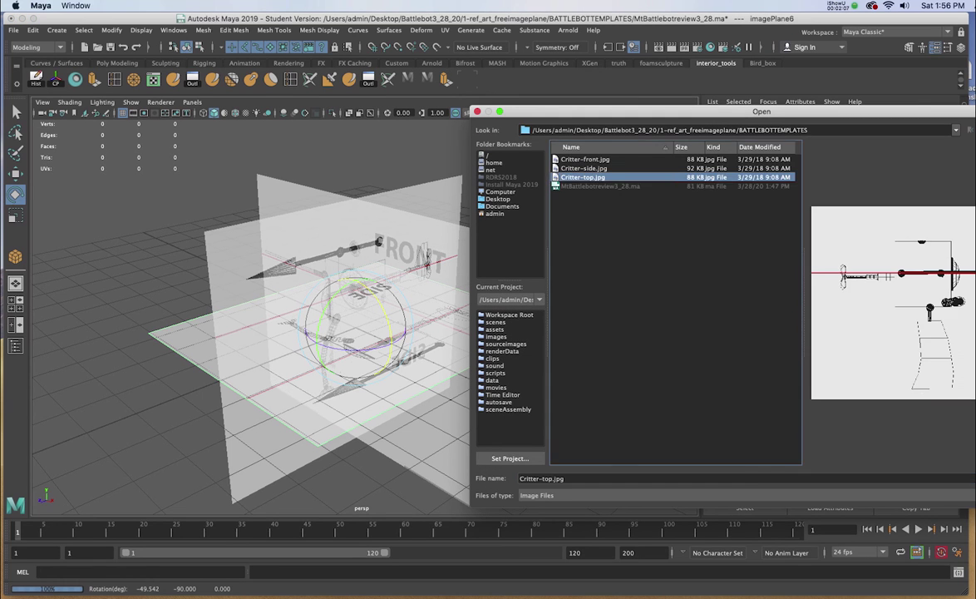
click(975, 478)
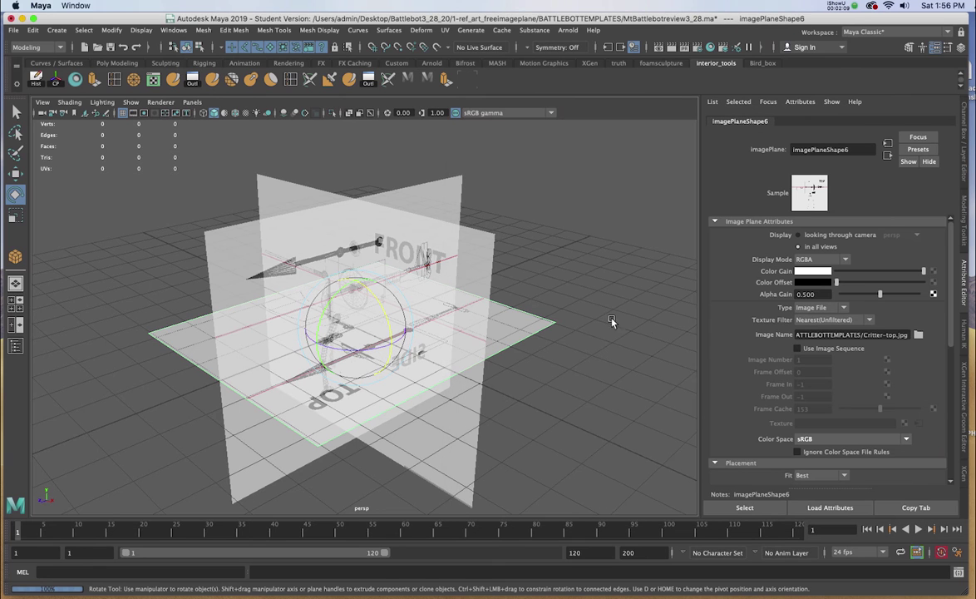
Step: Raise the top image plane vertically to the red centre lines of the front and side planes
alt+drag(356, 290, 404, 229)
key(w)
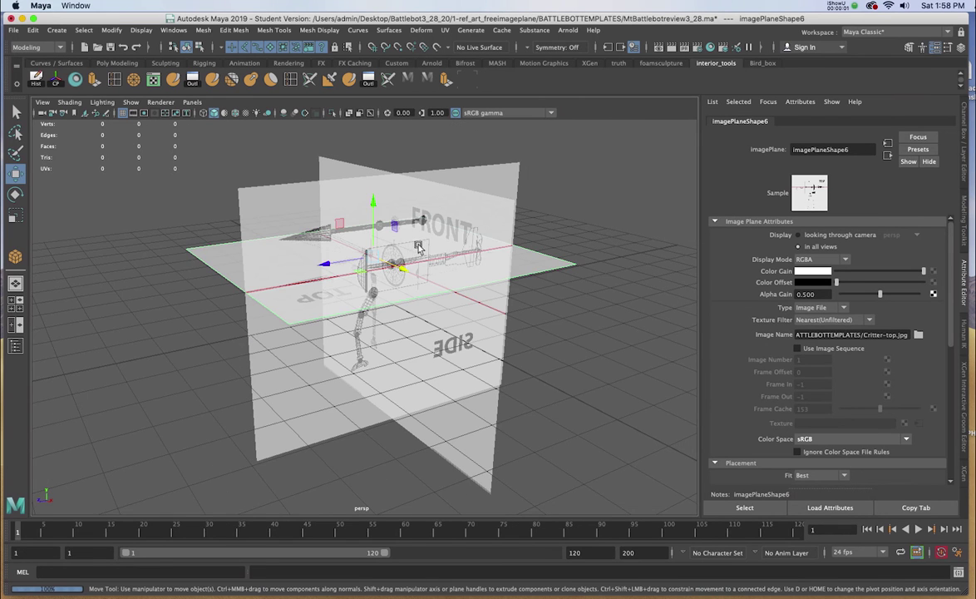
alt+right_drag(388, 233, 386, 304)
alt+drag(386, 305, 449, 243)
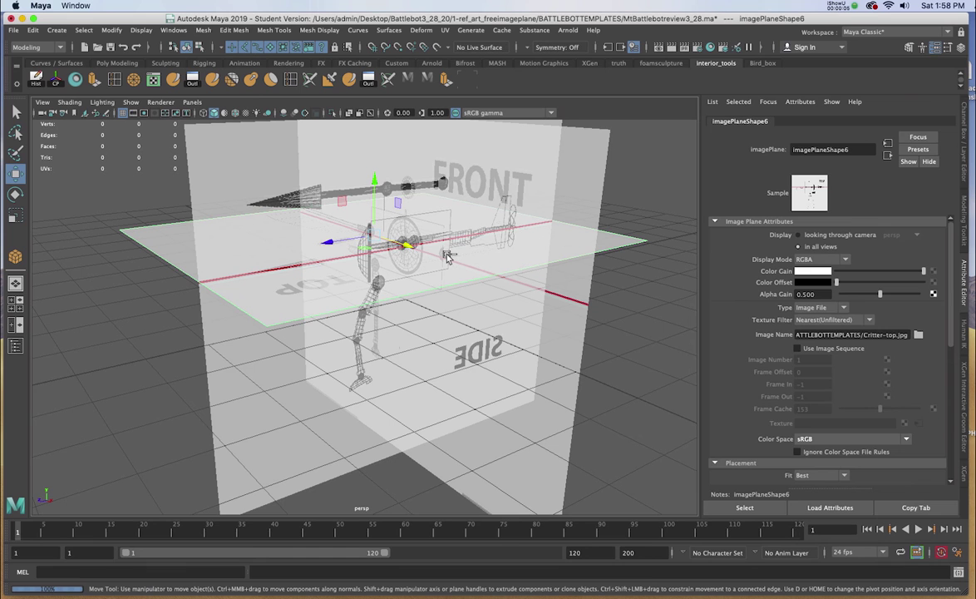
Step: Select all three image planes and assign them to a new display layer
key(ctrl+a)
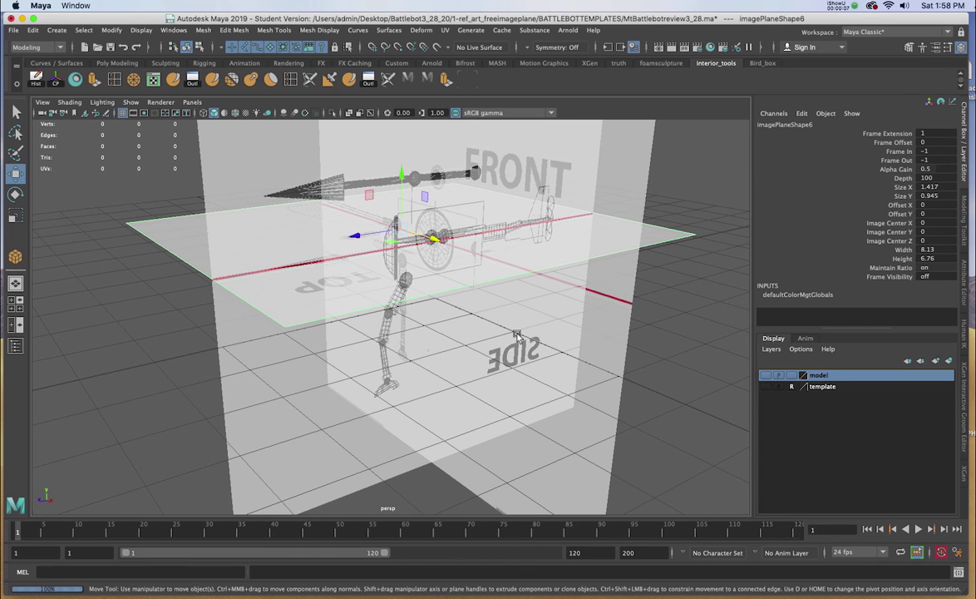
scroll(516, 335, down, 5)
drag(295, 157, 455, 237)
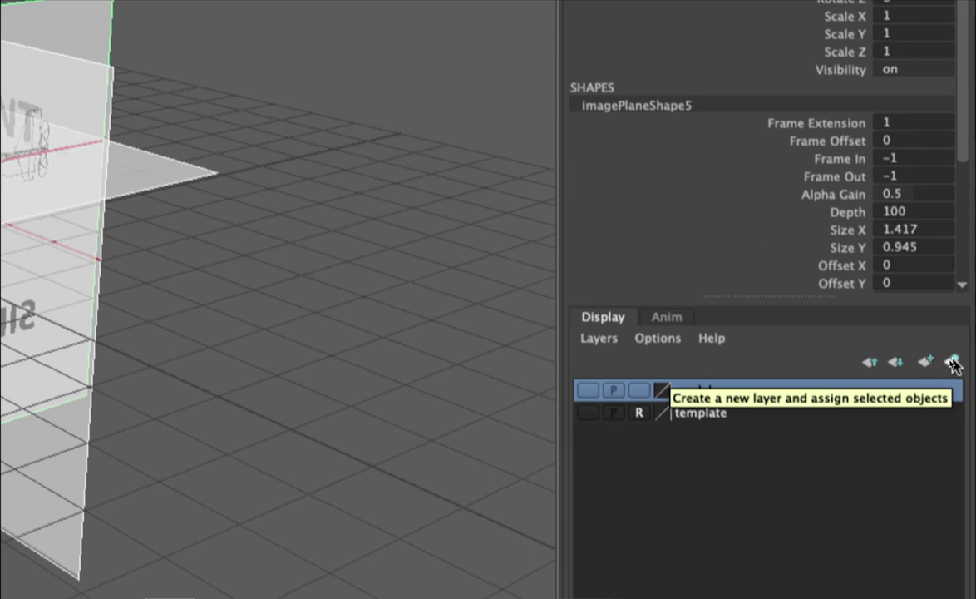
click(953, 362)
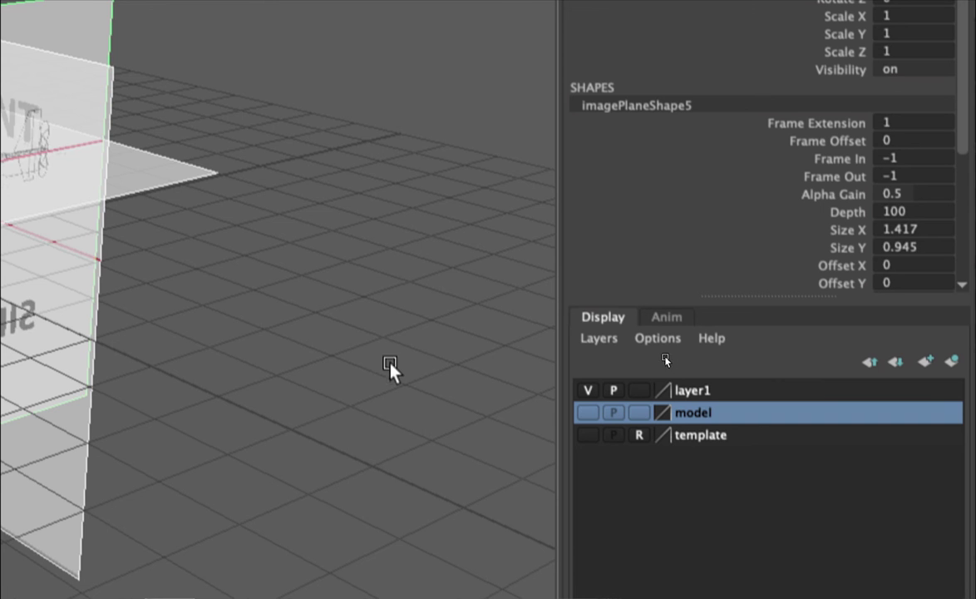
scroll(378, 335, down, 3)
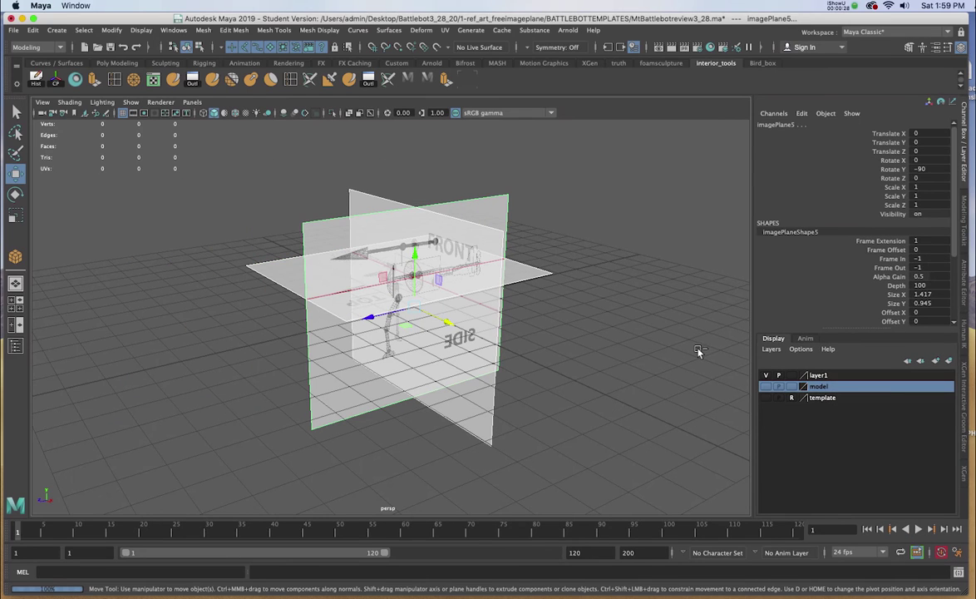
Step: Rename the display layer layer1 that holds the image planes as template2
double_click(818, 375)
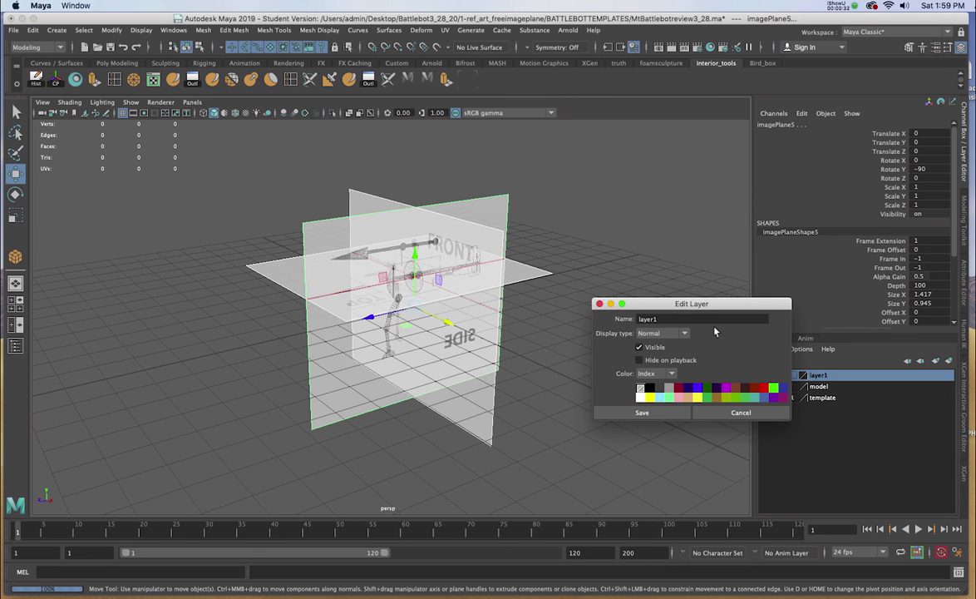
double_click(653, 318)
text(template2)
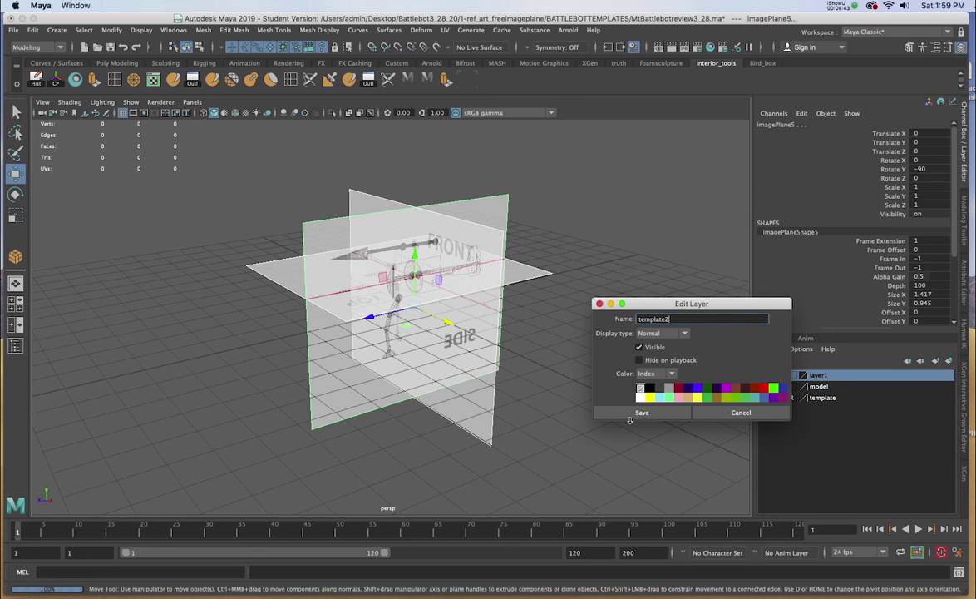
click(640, 413)
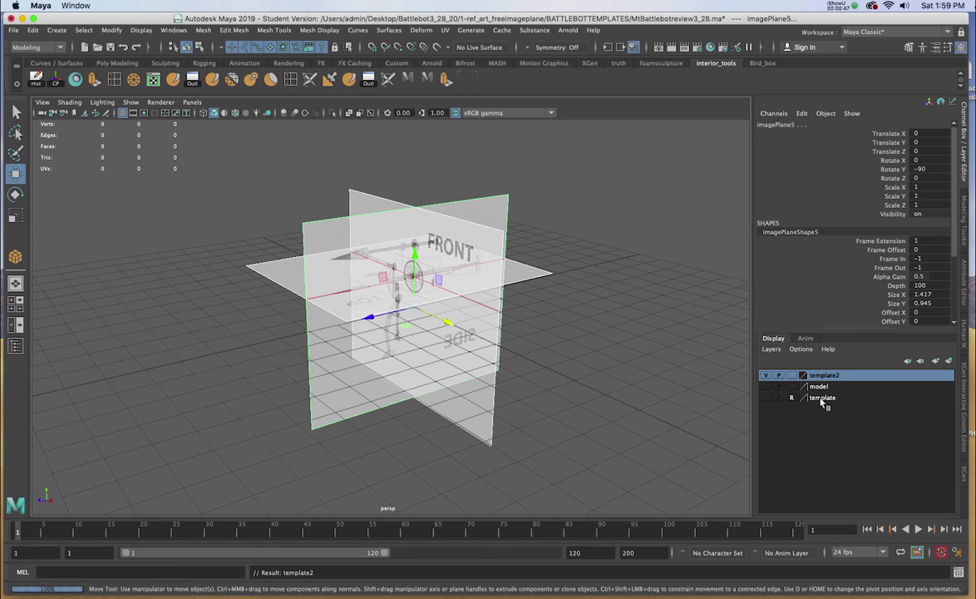
Step: Set the template2 layer's display type to Reference and deselect the image planes
click(792, 376)
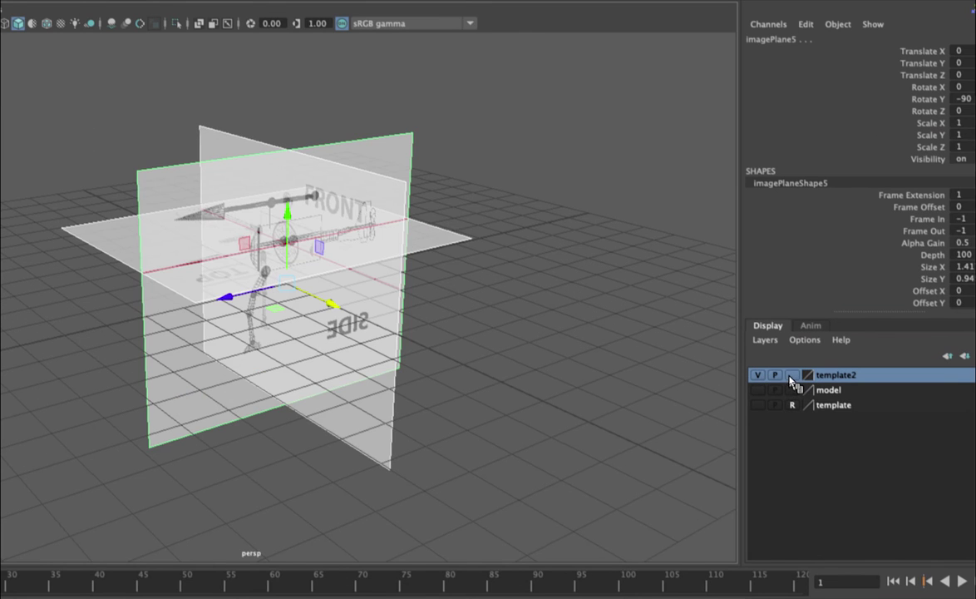
click(791, 376)
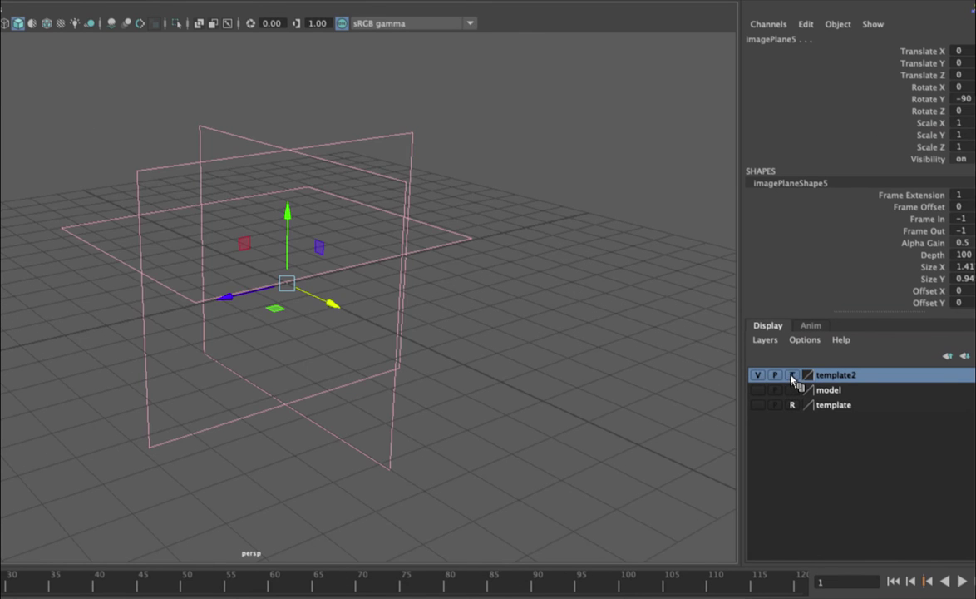
click(792, 376)
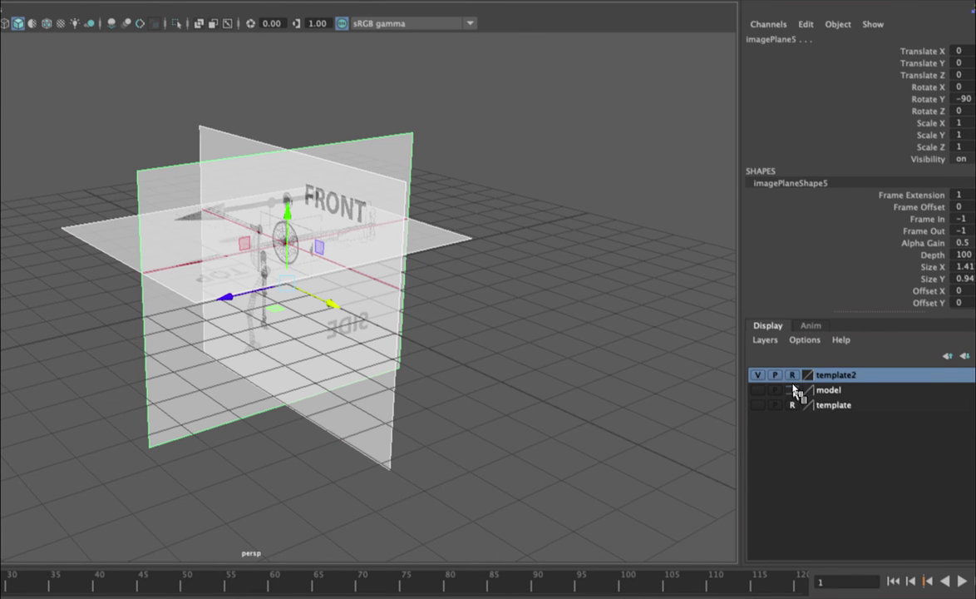
click(628, 355)
alt+drag(619, 355, 480, 287)
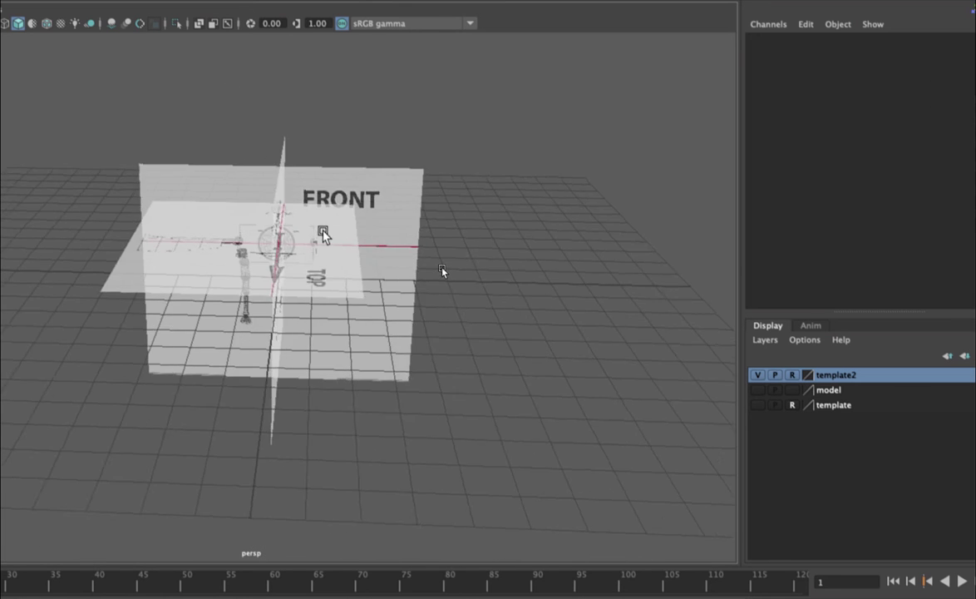